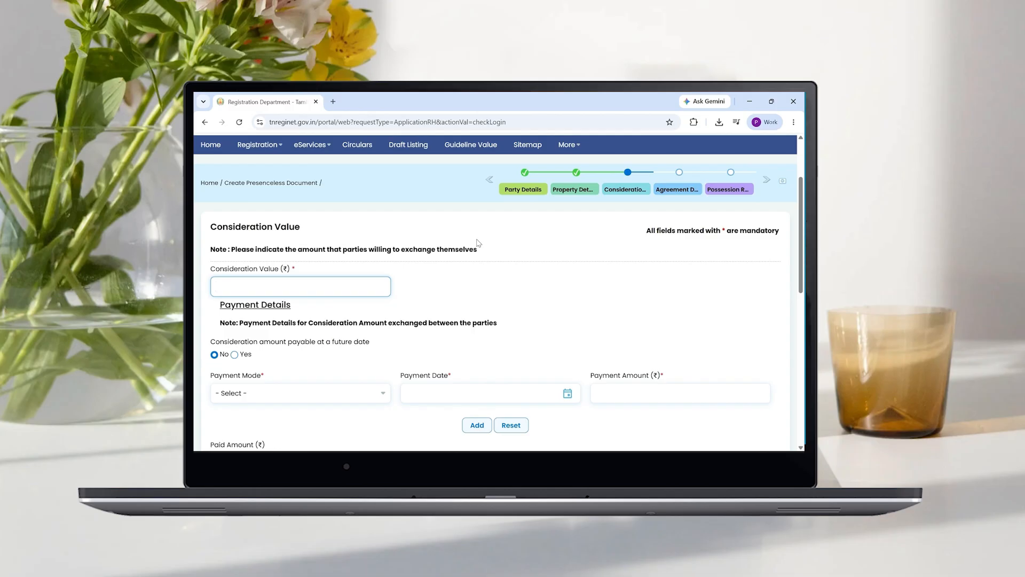
- Enter 3000000 as the consideration value, correcting the initial 3100000 entry
{"action": "scroll", "coordinate": [478, 265], "scroll_direction": "down", "scroll_amount": 2}
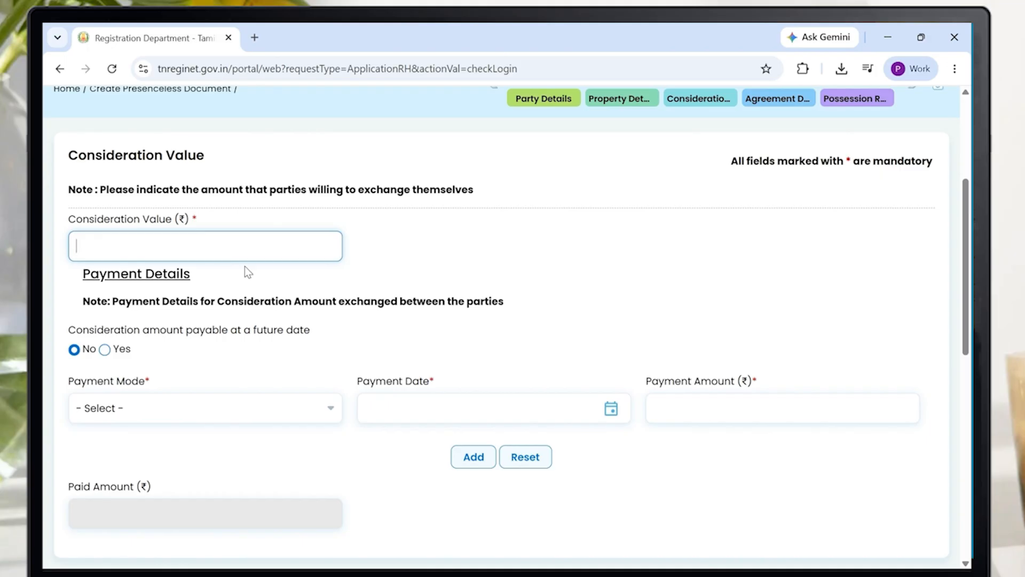
{"action": "type", "text": "3100000"}
{"action": "key", "text": "Tab"}
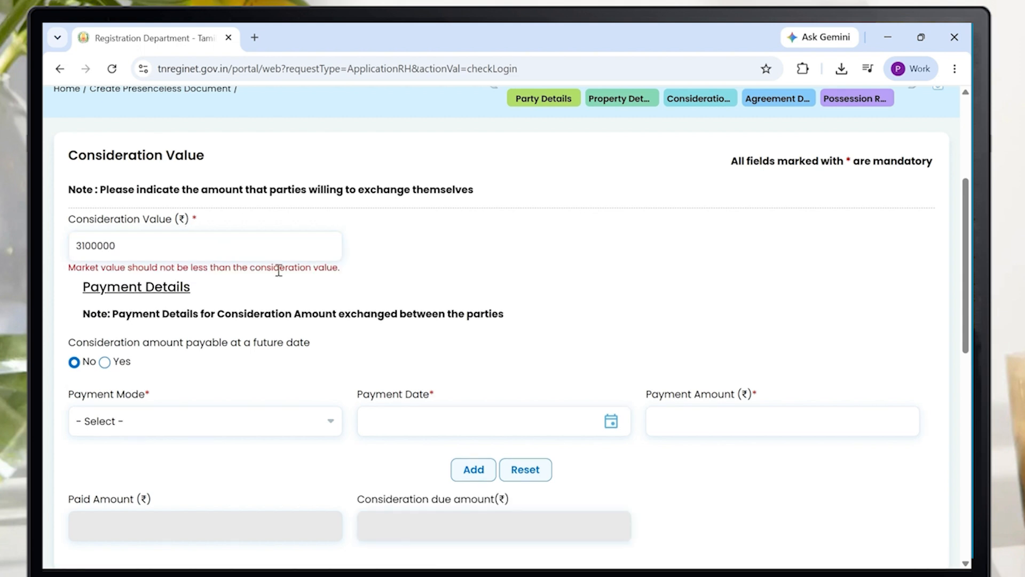
{"action": "left_click", "coordinate": [84, 245]}
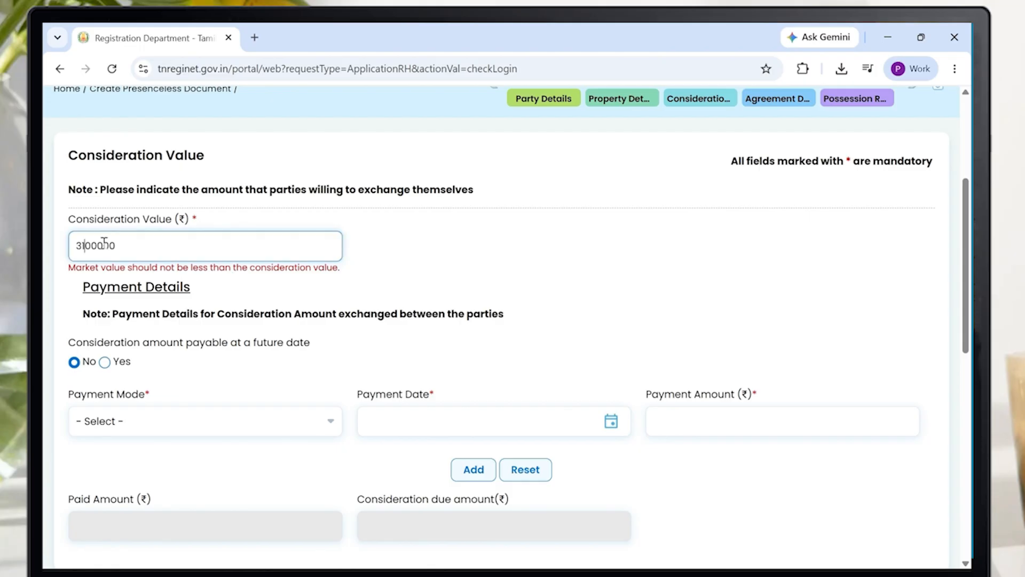
{"action": "key", "text": "BackSpace"}
{"action": "type", "text": "0"}
{"action": "key", "text": "Tab"}
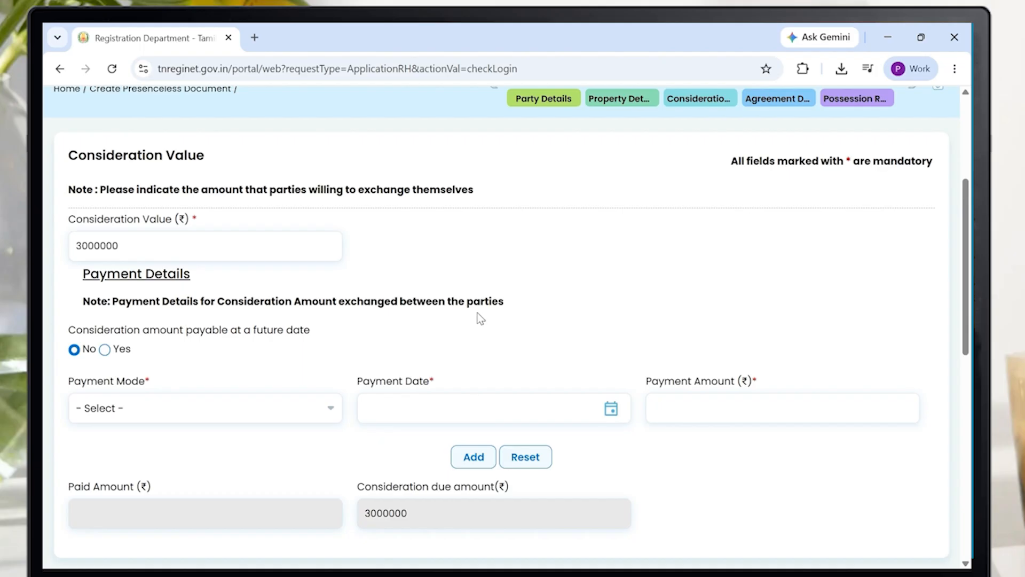
{"action": "scroll", "coordinate": [489, 319], "scroll_direction": "down", "scroll_amount": 2}
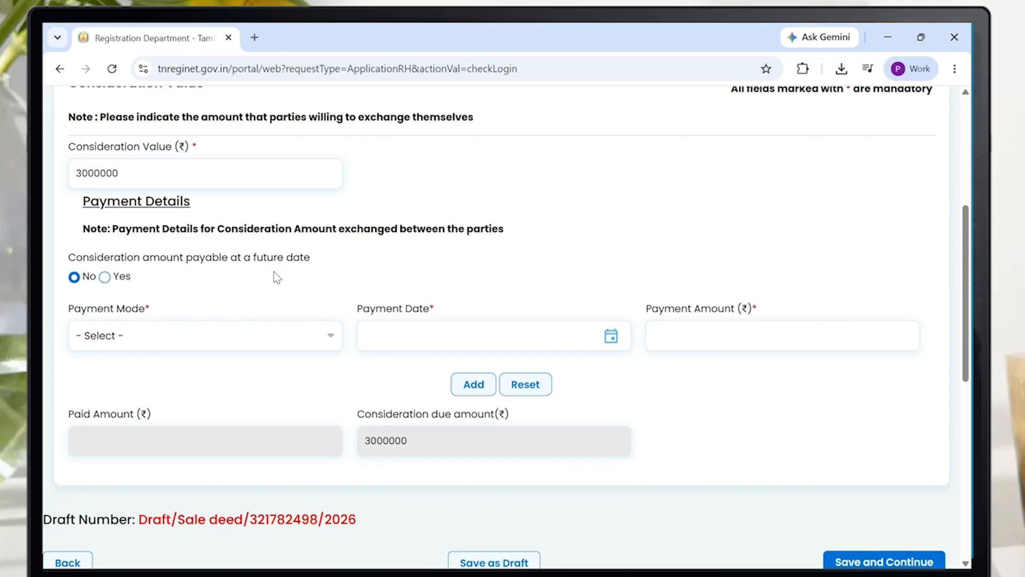
- Open the Payment Mode dropdown to list the available payment modes
{"action": "left_click", "coordinate": [230, 335]}
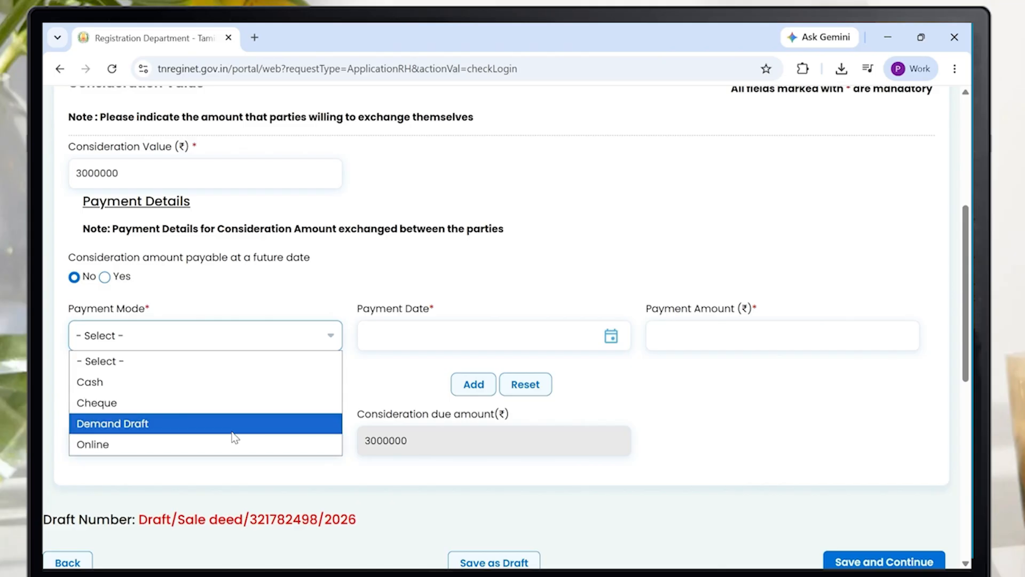
- Add a Cash payment of 1000000 dated 03-Aug-2026 to the payments table
{"action": "left_click", "coordinate": [251, 386]}
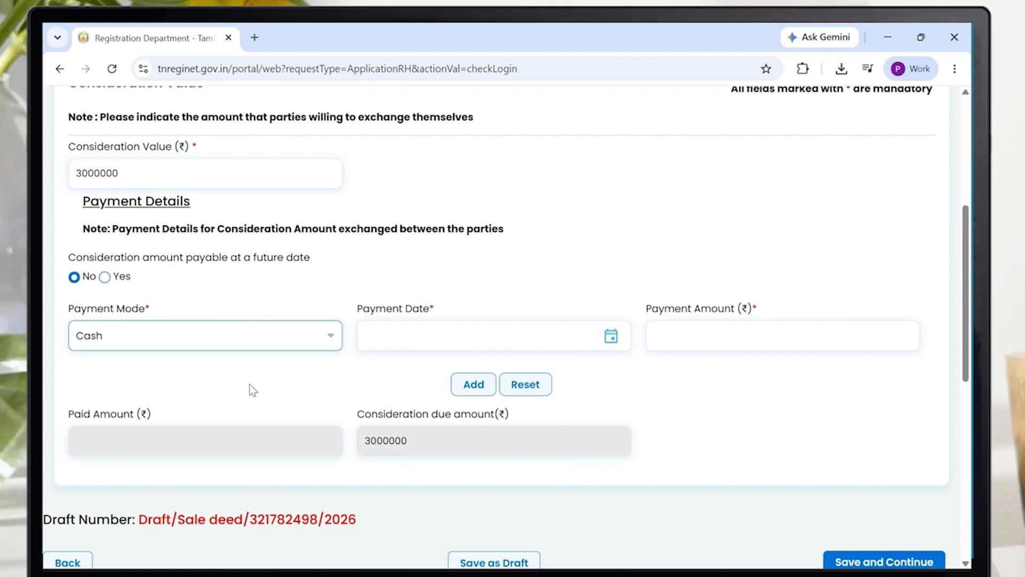
{"action": "left_click", "coordinate": [622, 339]}
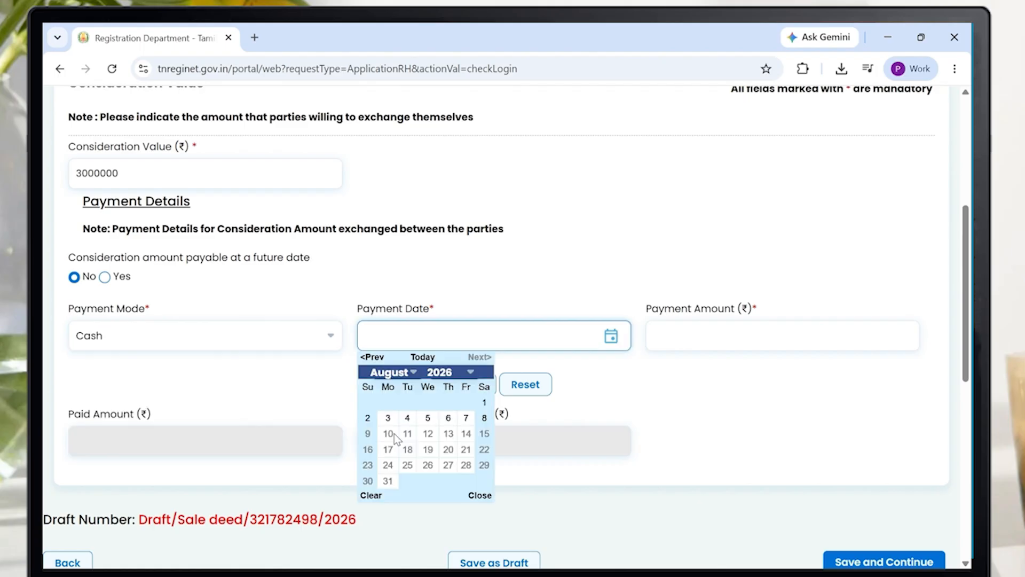
{"action": "left_click", "coordinate": [388, 419]}
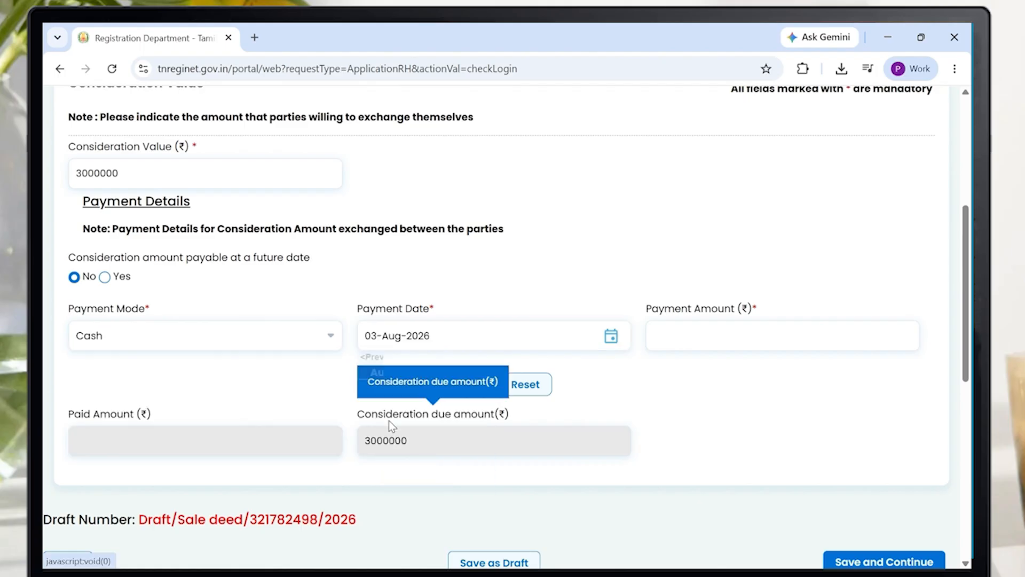
{"action": "left_click", "coordinate": [750, 347]}
{"action": "type", "text": "100"}
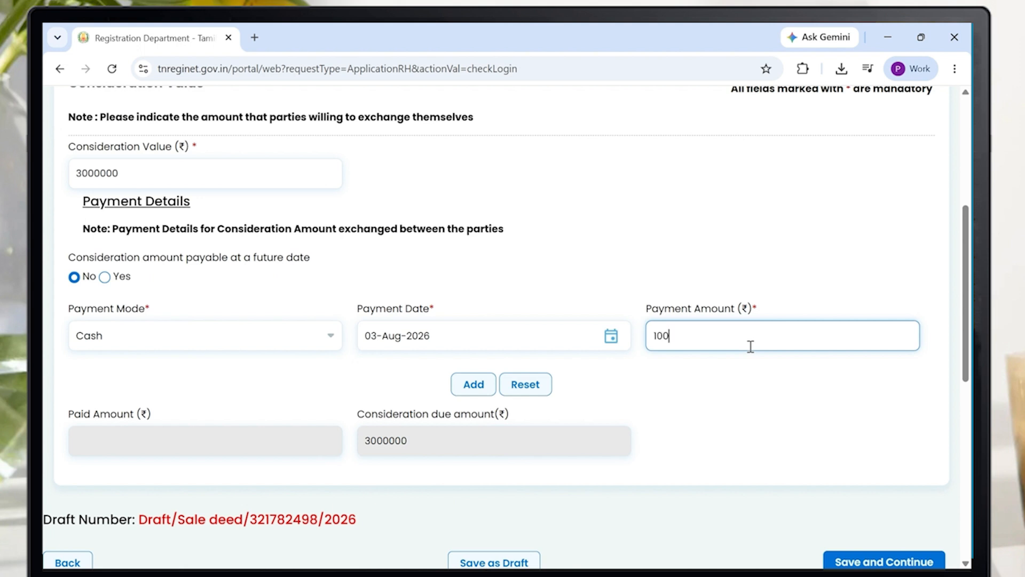
{"action": "type", "text": "0000"}
{"action": "left_click", "coordinate": [523, 409]}
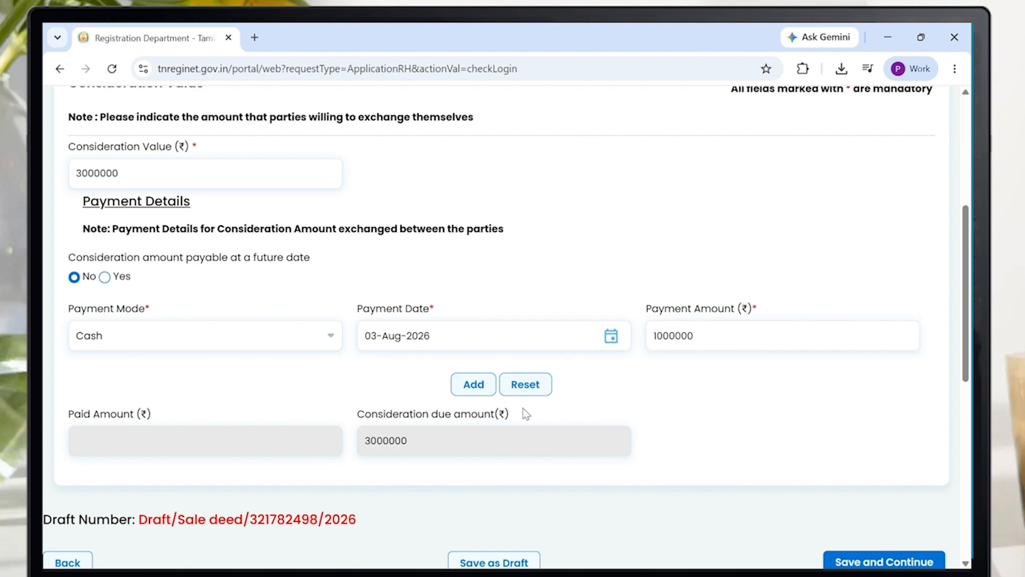
{"action": "left_click", "coordinate": [473, 384]}
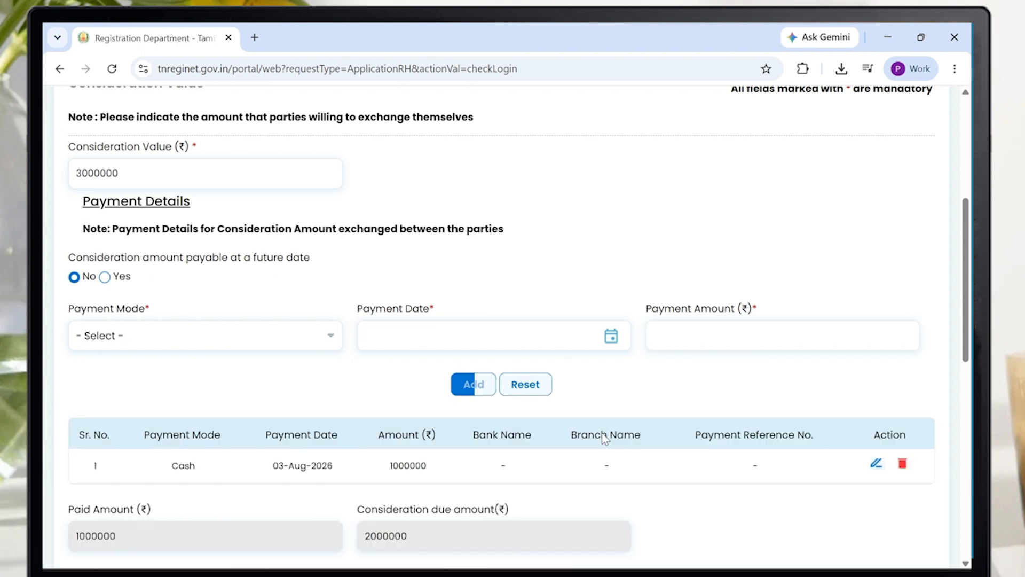
{"action": "scroll", "coordinate": [238, 429], "scroll_direction": "down", "scroll_amount": 2}
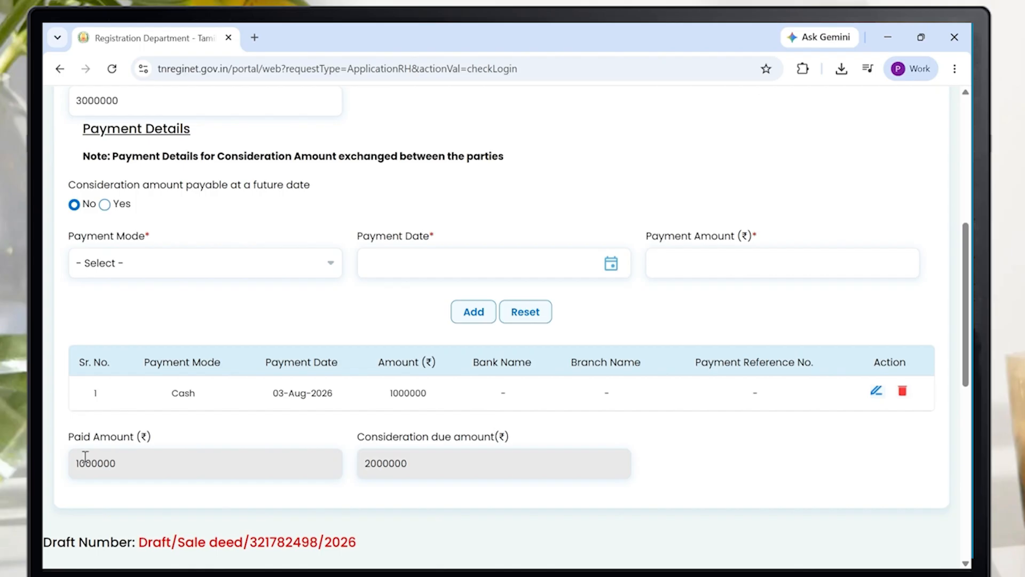
- Check the 1000000 paid amount and 2000000 consideration due totals
{"action": "left_click", "coordinate": [105, 466]}
{"action": "mouse_move", "coordinate": [76, 466]}
{"action": "left_mouse_down"}
{"action": "mouse_move", "coordinate": [128, 466]}
{"action": "mouse_move", "coordinate": [75, 466]}
{"action": "left_mouse_up"}
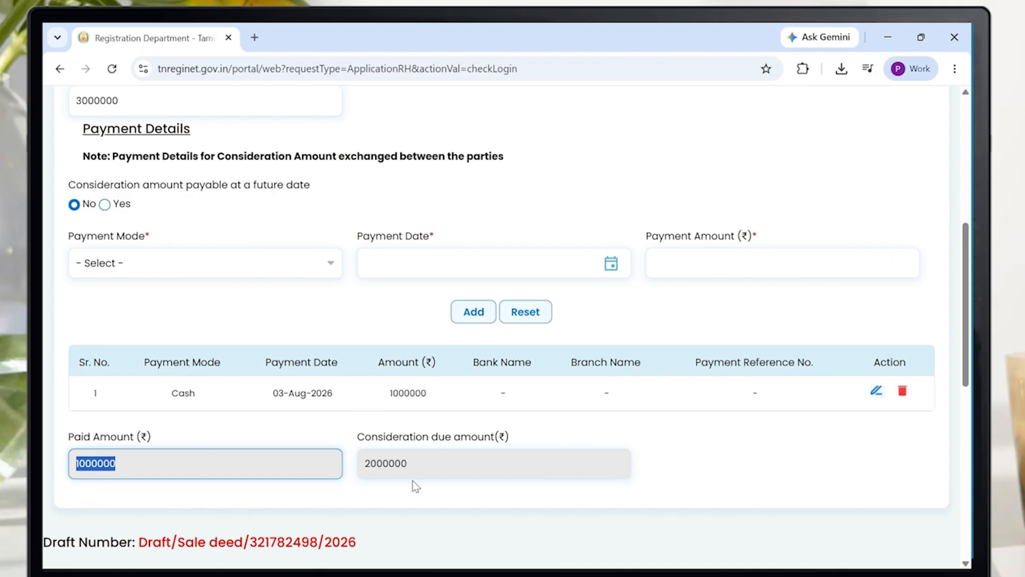
{"action": "left_click_drag", "start_coordinate": [417, 467], "coordinate": [359, 468]}
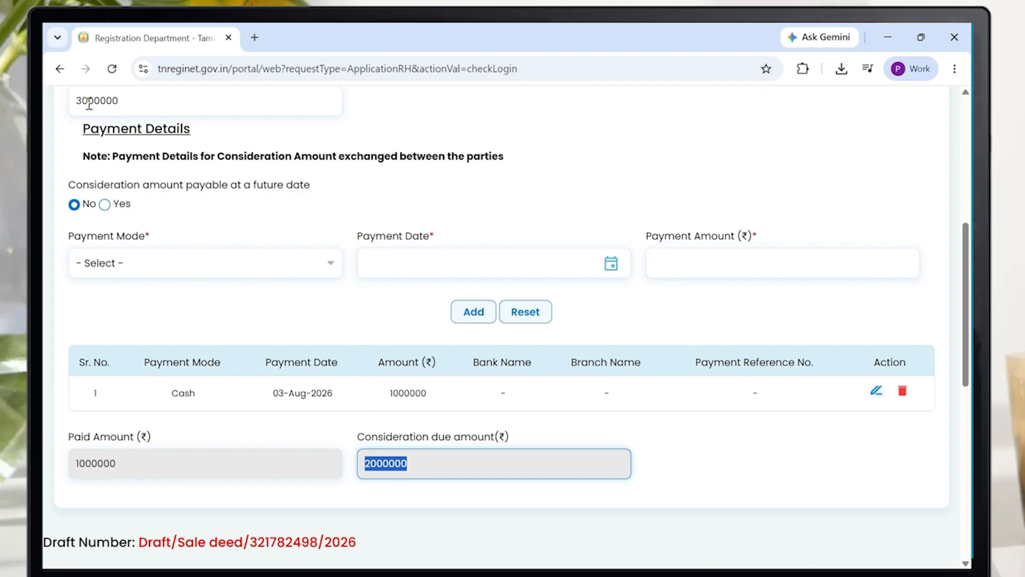
{"action": "scroll", "coordinate": [75, 169], "scroll_direction": "up", "scroll_amount": 1}
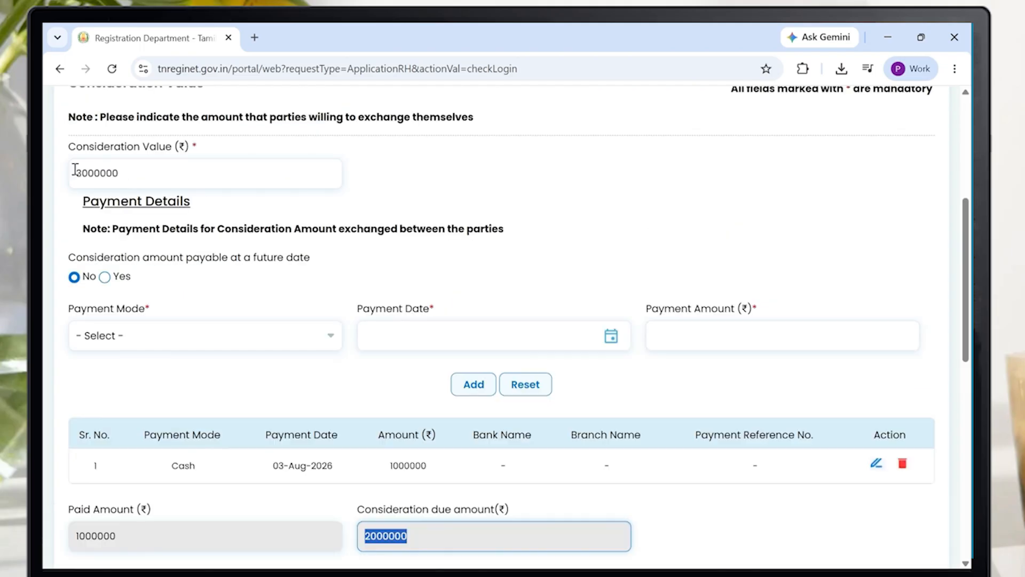
{"action": "scroll", "coordinate": [84, 441], "scroll_direction": "down", "scroll_amount": 1}
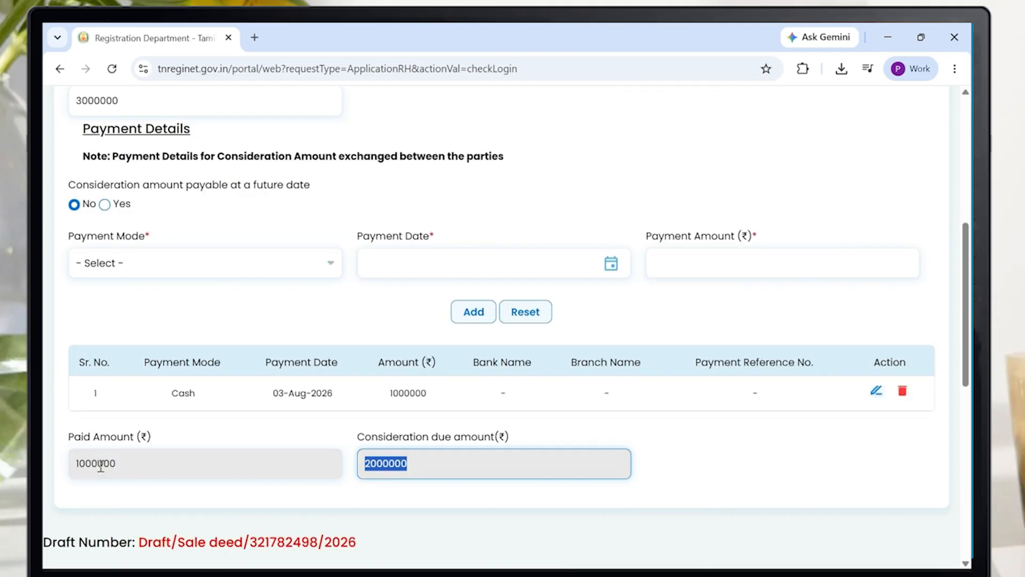
{"action": "left_click", "coordinate": [695, 439]}
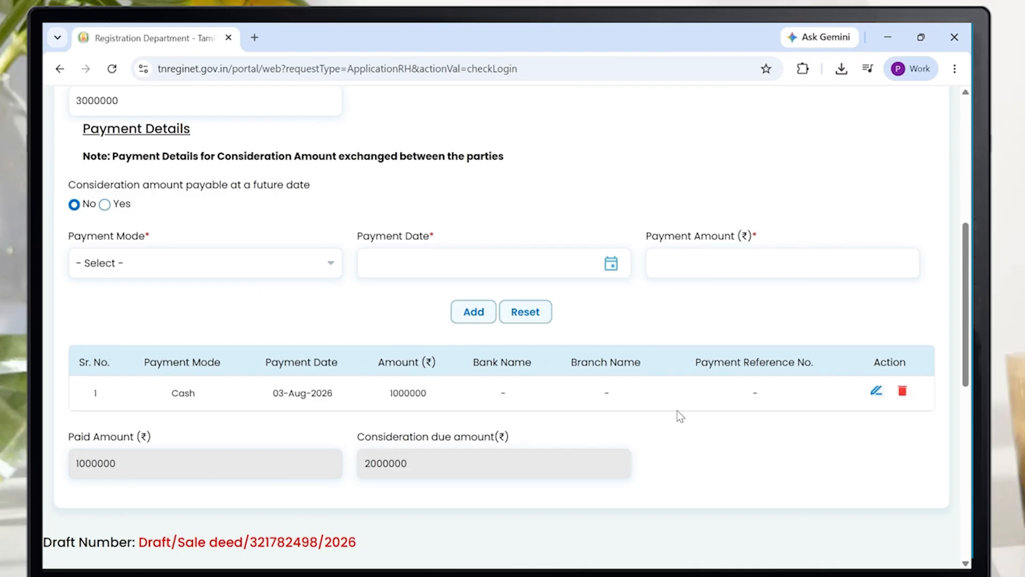
- Save the consideration details and continue to Agreement Details
{"action": "scroll", "coordinate": [677, 410], "scroll_direction": "down", "scroll_amount": 1}
{"action": "scroll", "coordinate": [679, 432], "scroll_direction": "down", "scroll_amount": 1}
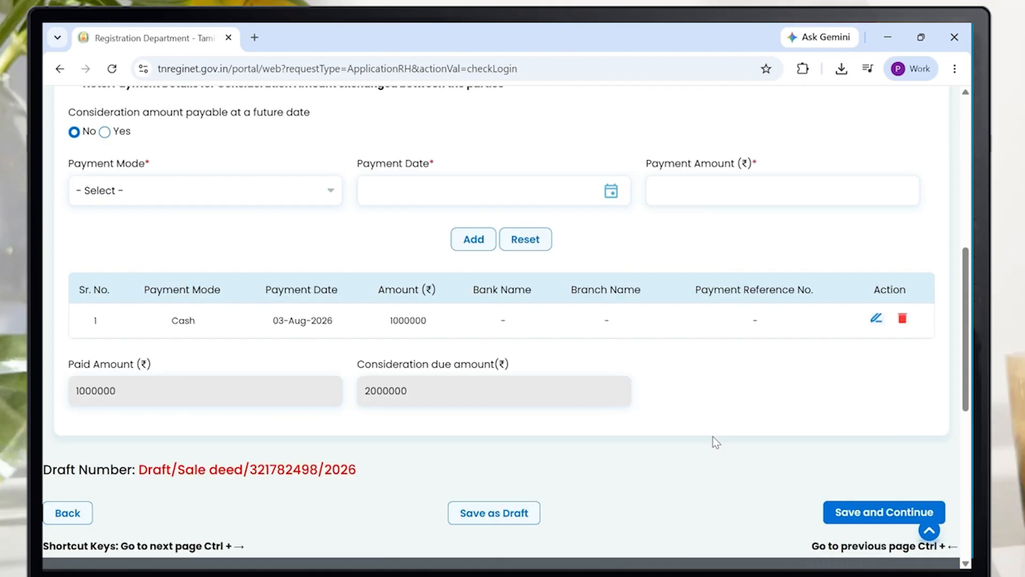
{"action": "left_click", "coordinate": [875, 517]}
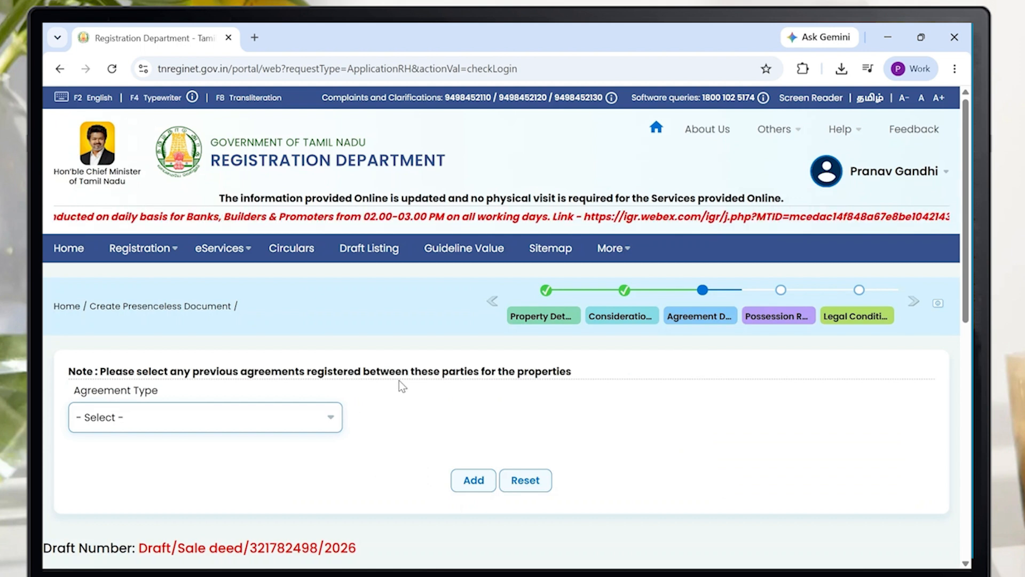
- Choose Sale agreement deed as the previous agreement type
{"action": "left_click", "coordinate": [331, 419]}
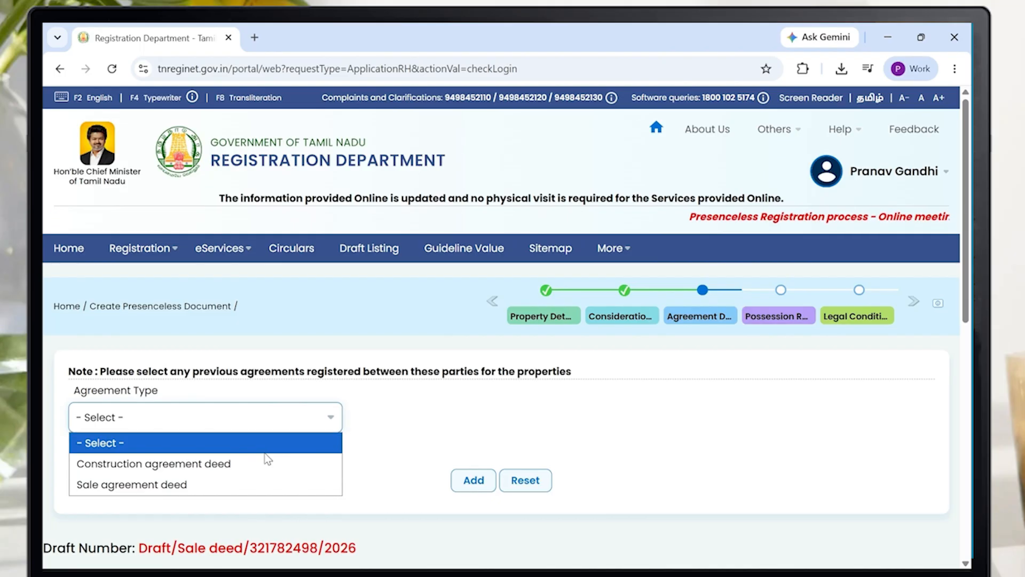
{"action": "left_click", "coordinate": [173, 485]}
- Select Mylapore as the sub registrar office and Book 1
{"action": "scroll", "coordinate": [261, 453], "scroll_direction": "down", "scroll_amount": 1}
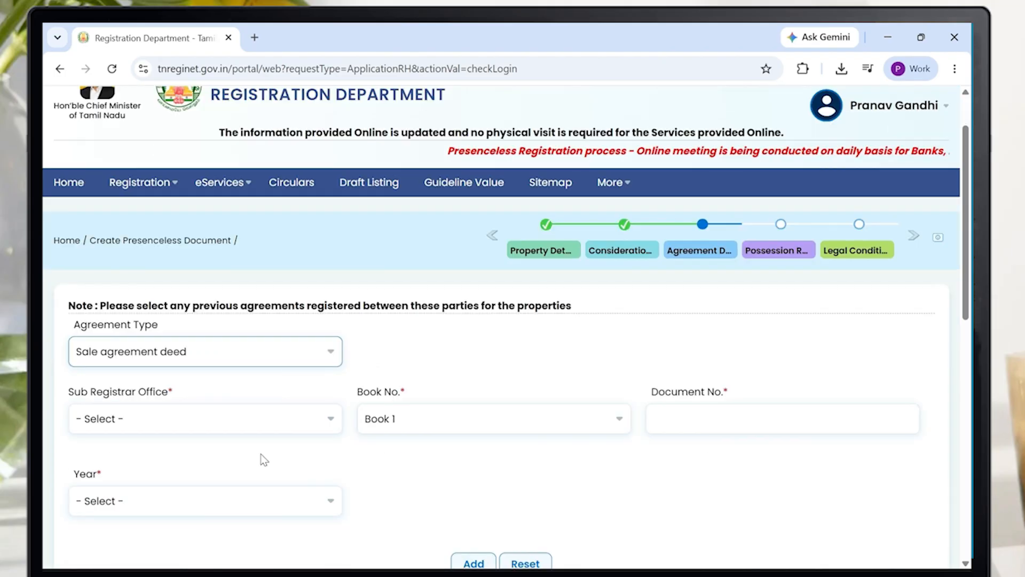
{"action": "scroll", "coordinate": [223, 416], "scroll_direction": "down", "scroll_amount": 1}
{"action": "scroll", "coordinate": [223, 415], "scroll_direction": "down", "scroll_amount": 1}
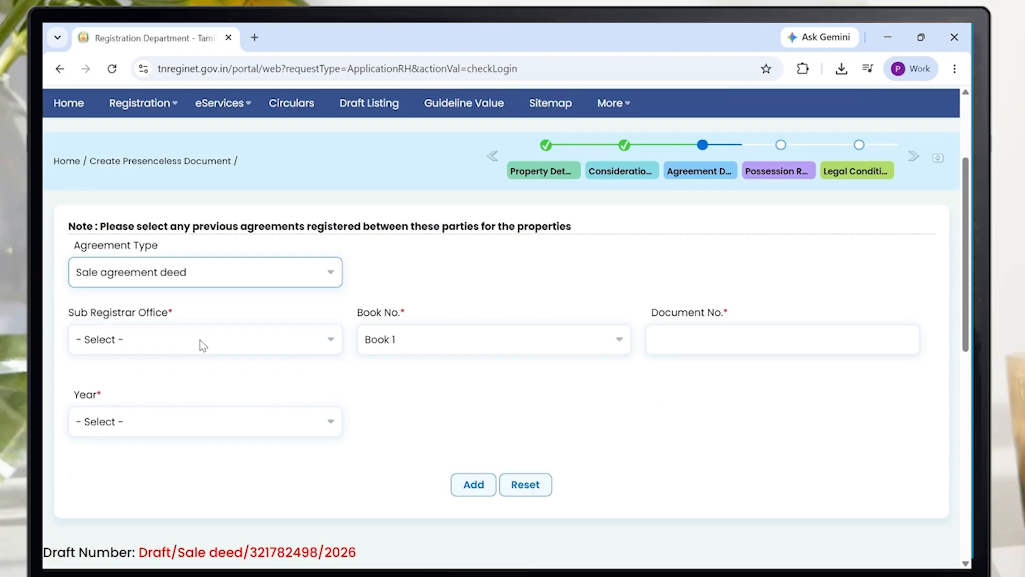
{"action": "left_click", "coordinate": [203, 341]}
{"action": "key", "text": "m"}
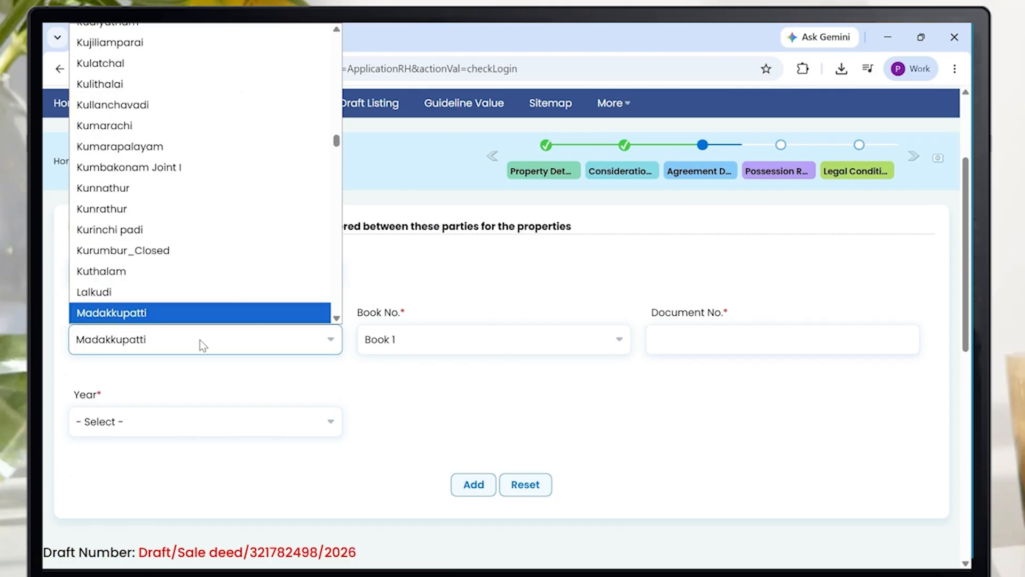
{"action": "key", "text": "y"}
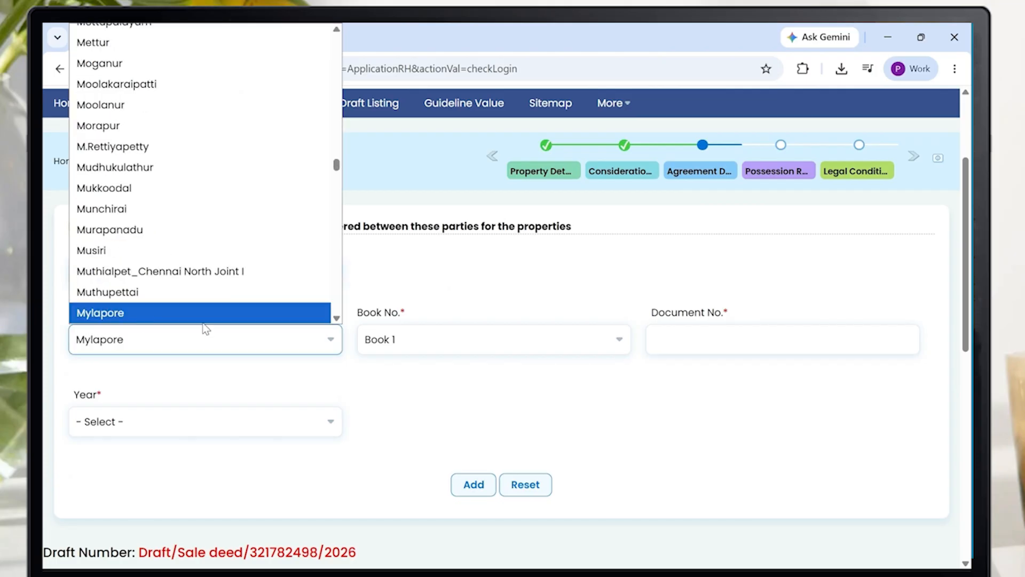
{"action": "left_click", "coordinate": [209, 316]}
{"action": "left_click", "coordinate": [460, 344]}
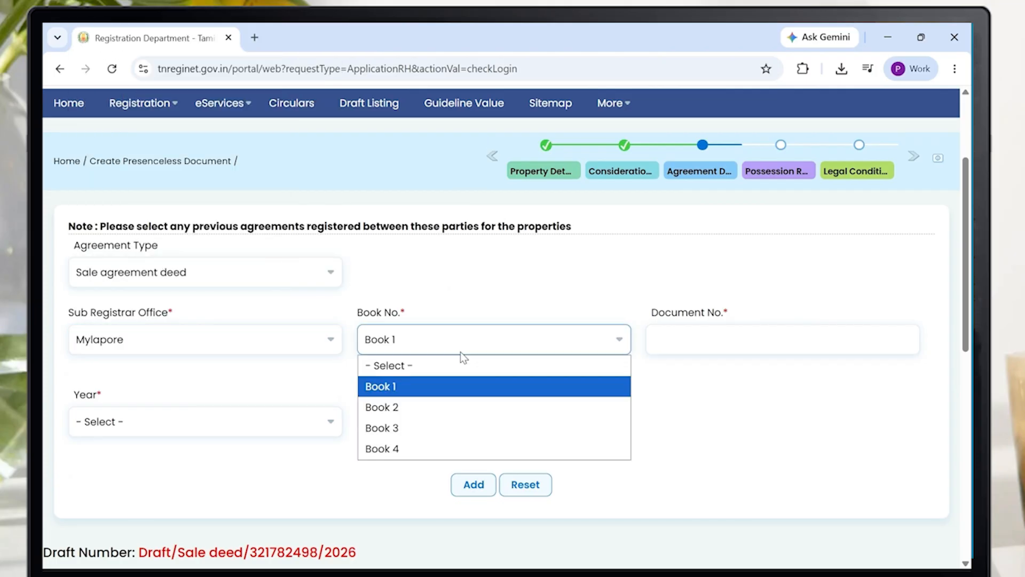
{"action": "left_click", "coordinate": [466, 387]}
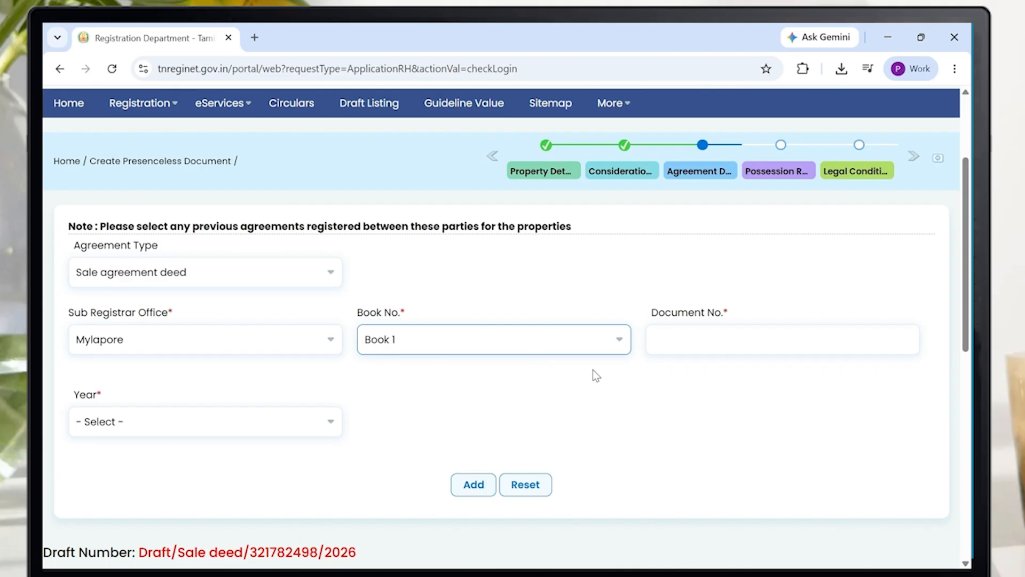
{"action": "left_click", "coordinate": [727, 336]}
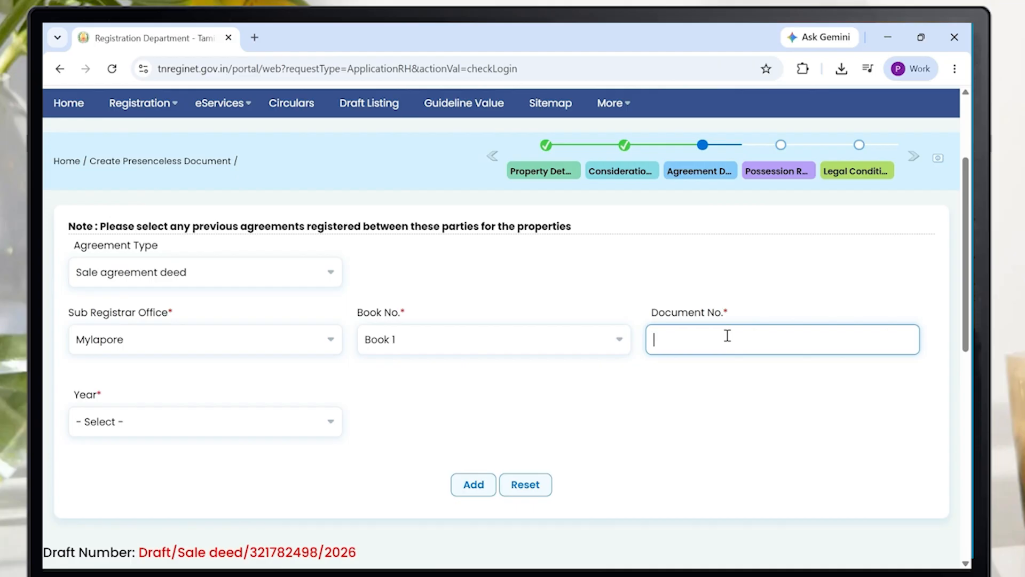
{"action": "left_click", "coordinate": [277, 416]}
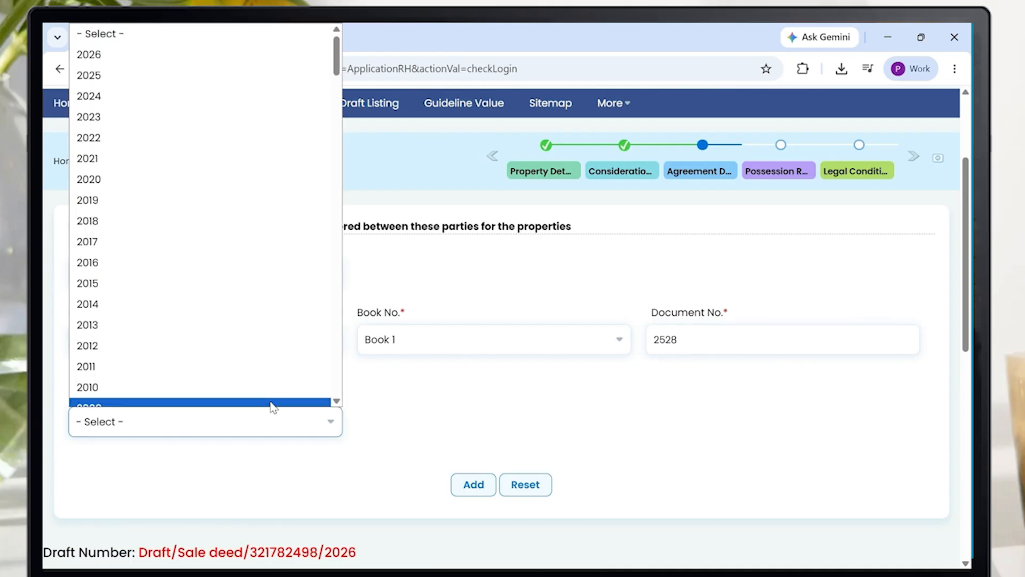
{"action": "left_click", "coordinate": [197, 50]}
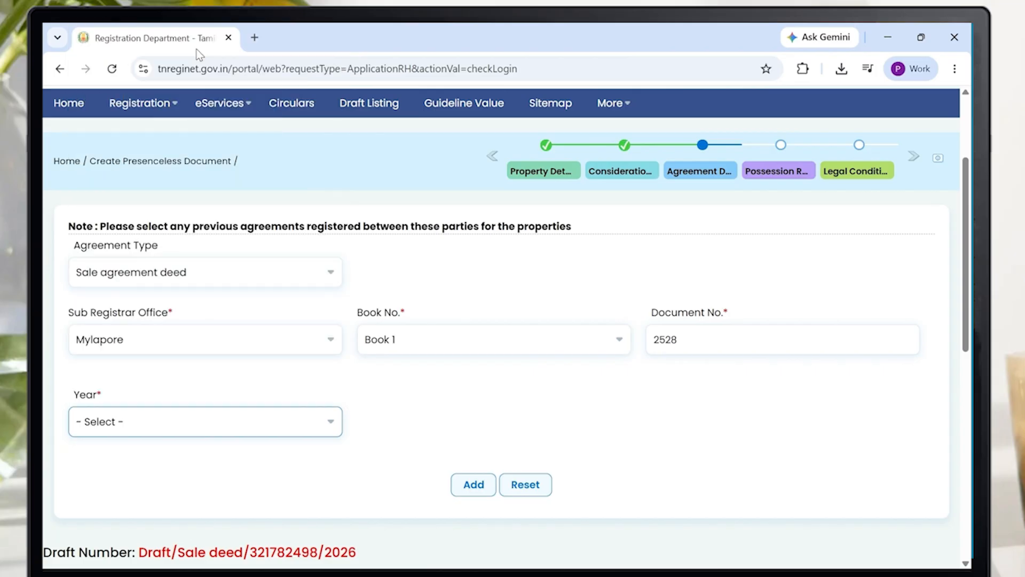
{"action": "key", "text": "Down"}
{"action": "scroll", "coordinate": [410, 369], "scroll_direction": "down", "scroll_amount": 1}
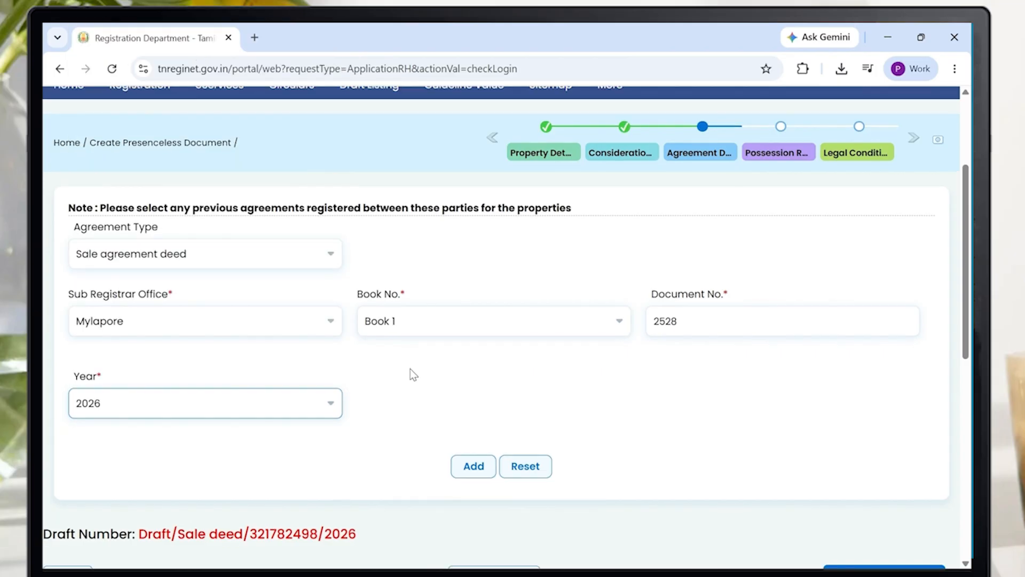
{"action": "scroll", "coordinate": [412, 373], "scroll_direction": "down", "scroll_amount": 1}
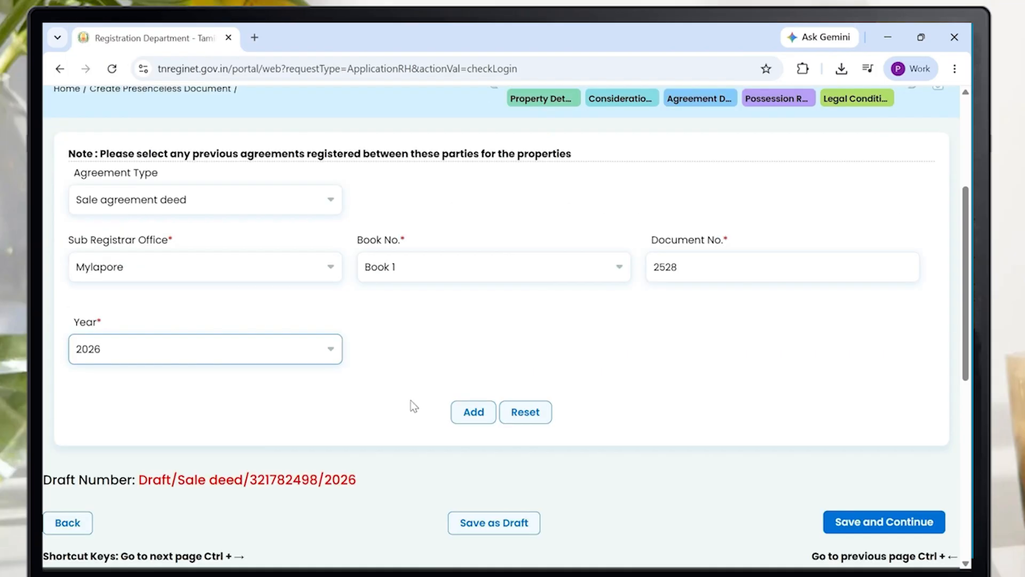
{"action": "left_click", "coordinate": [466, 414]}
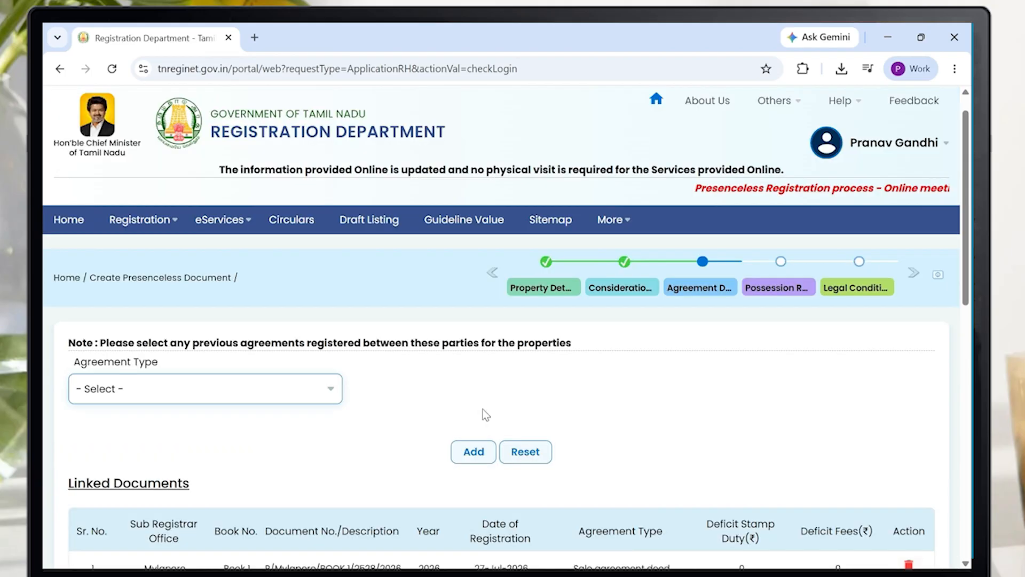
{"action": "scroll", "coordinate": [270, 434], "scroll_direction": "down", "scroll_amount": 2}
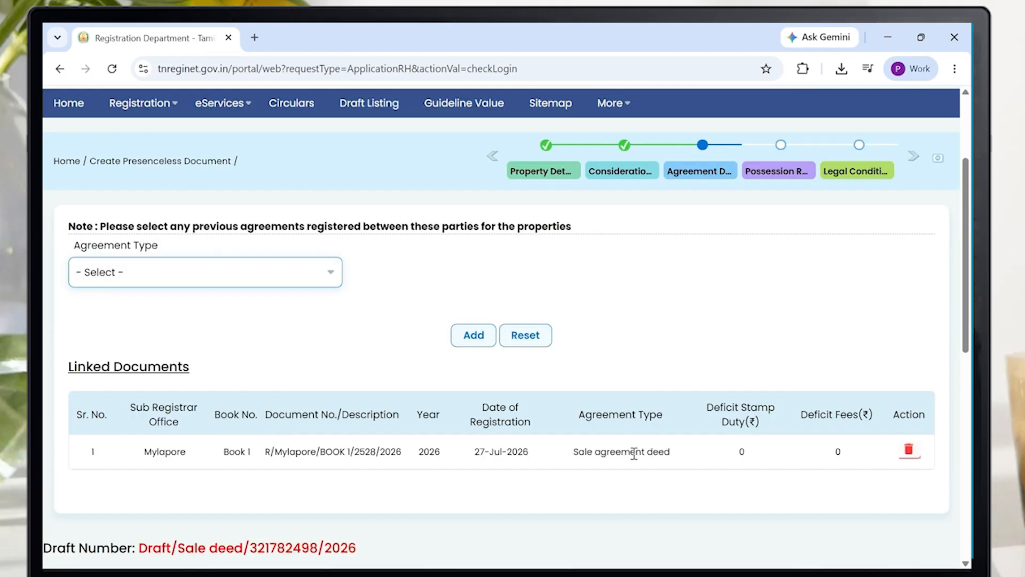
{"action": "scroll", "coordinate": [636, 459], "scroll_direction": "down", "scroll_amount": 1}
{"action": "scroll", "coordinate": [640, 469], "scroll_direction": "down", "scroll_amount": 1}
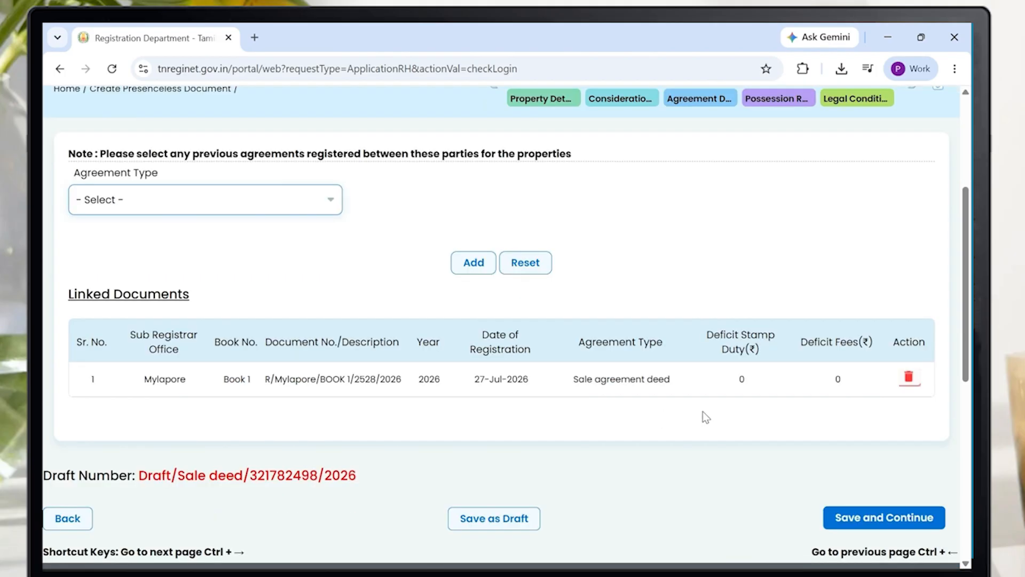
{"action": "left_click", "coordinate": [865, 515]}
{"action": "left_click", "coordinate": [865, 517]}
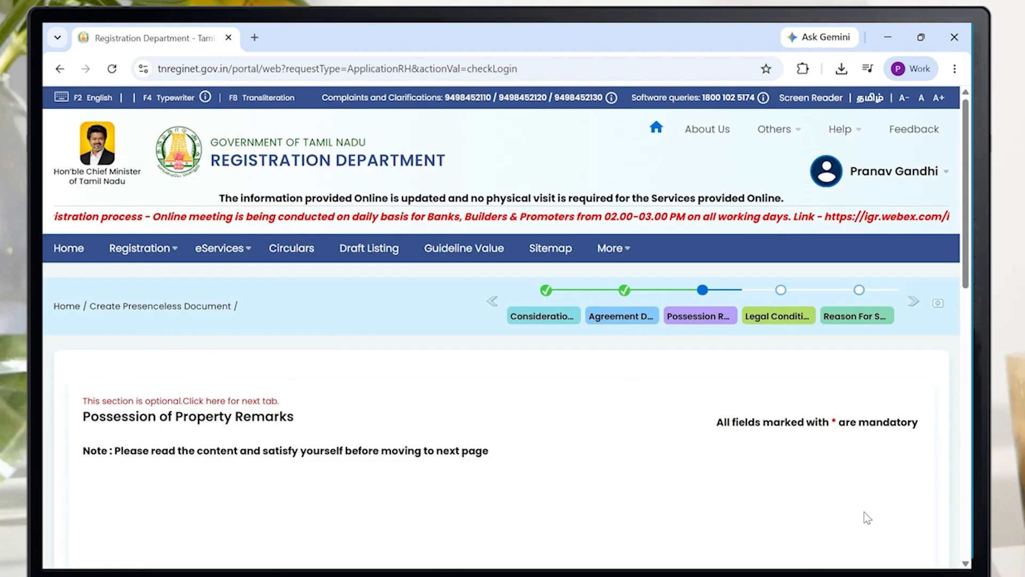